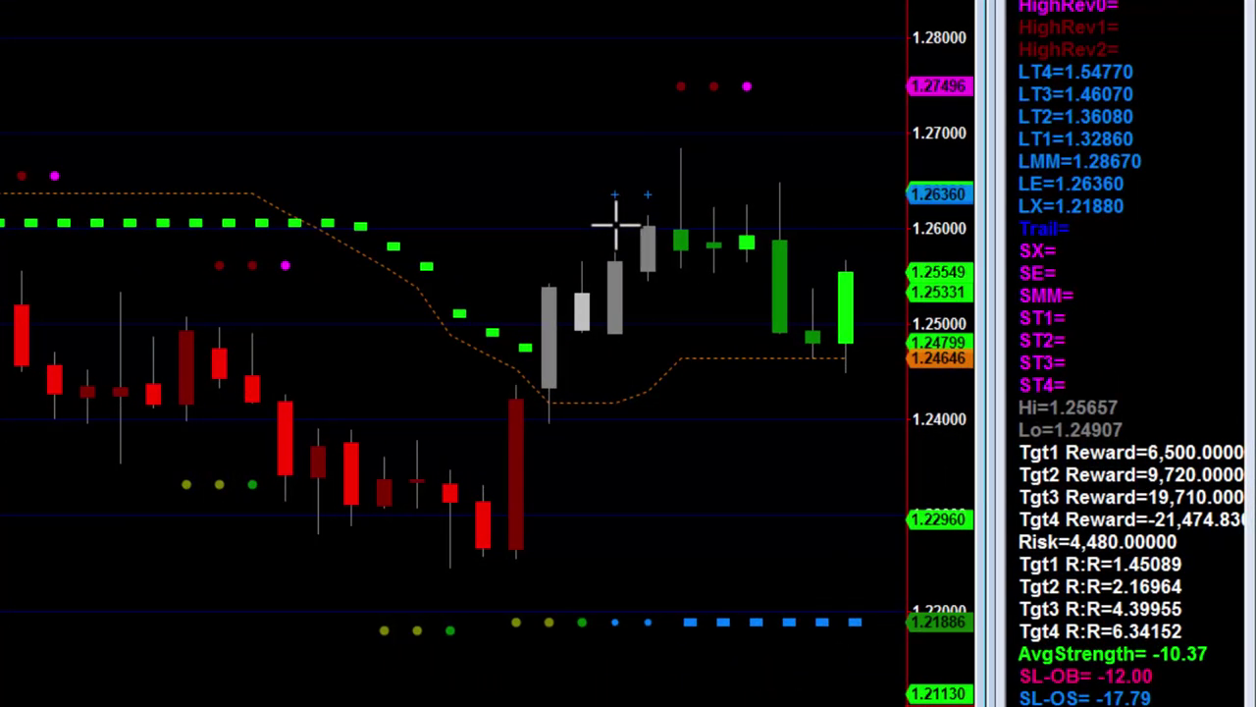
# Place a green up-arrow signal below the grey candle after the USDCAD selloff
pyautogui.click(612, 351)
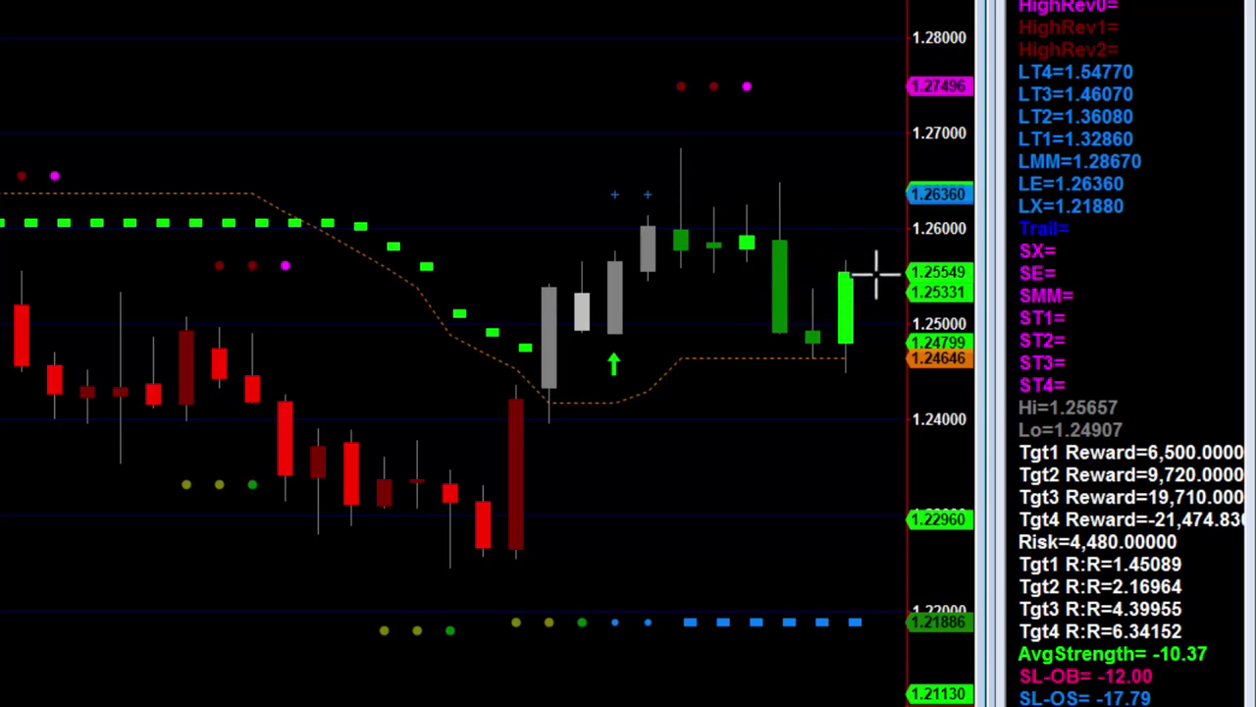
# Show the latest USDCAD bar's price and indicator values in a data tip and the Data Window
pyautogui.click(857, 201)
pyautogui.click(856, 196)
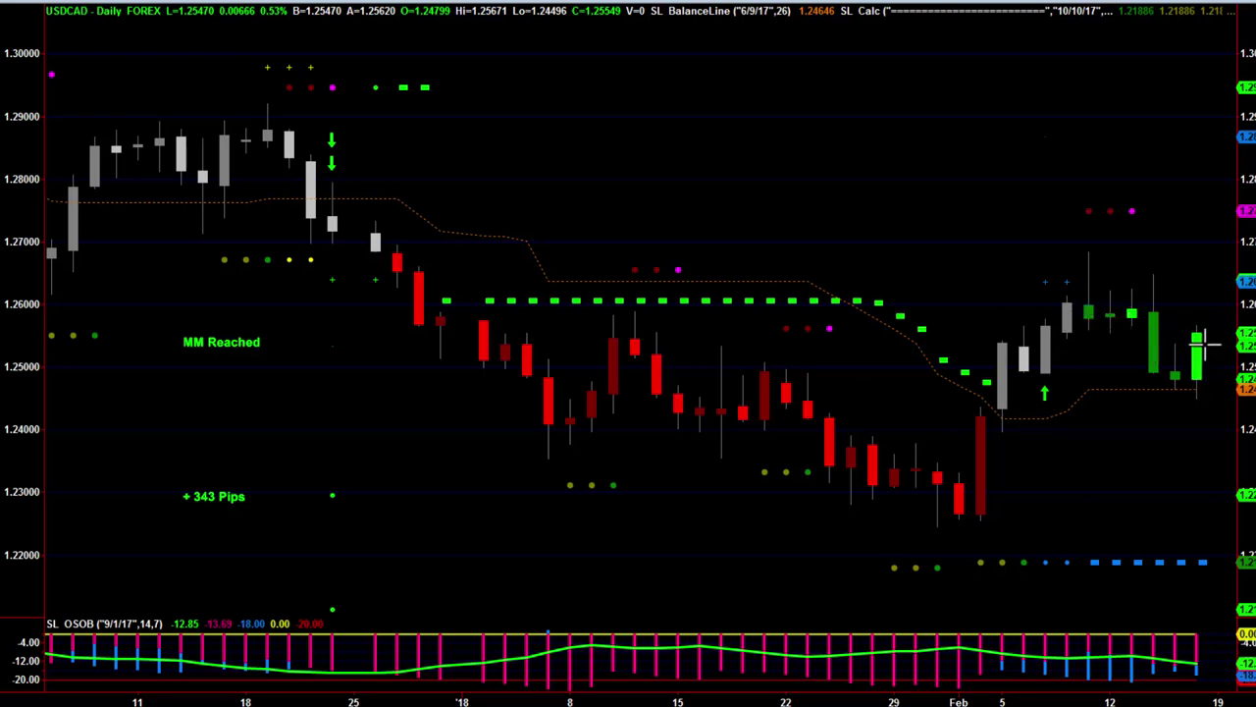
pyautogui.rightClick(1201, 282)
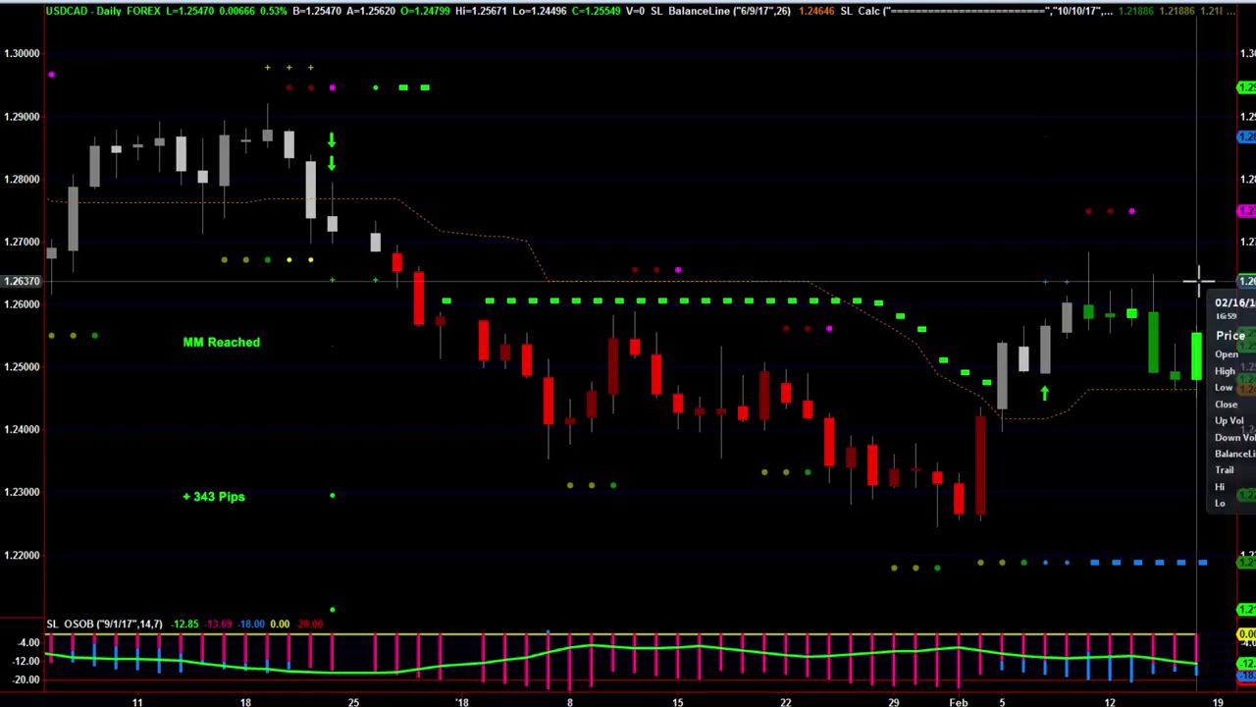
pyautogui.click(1081, 258)
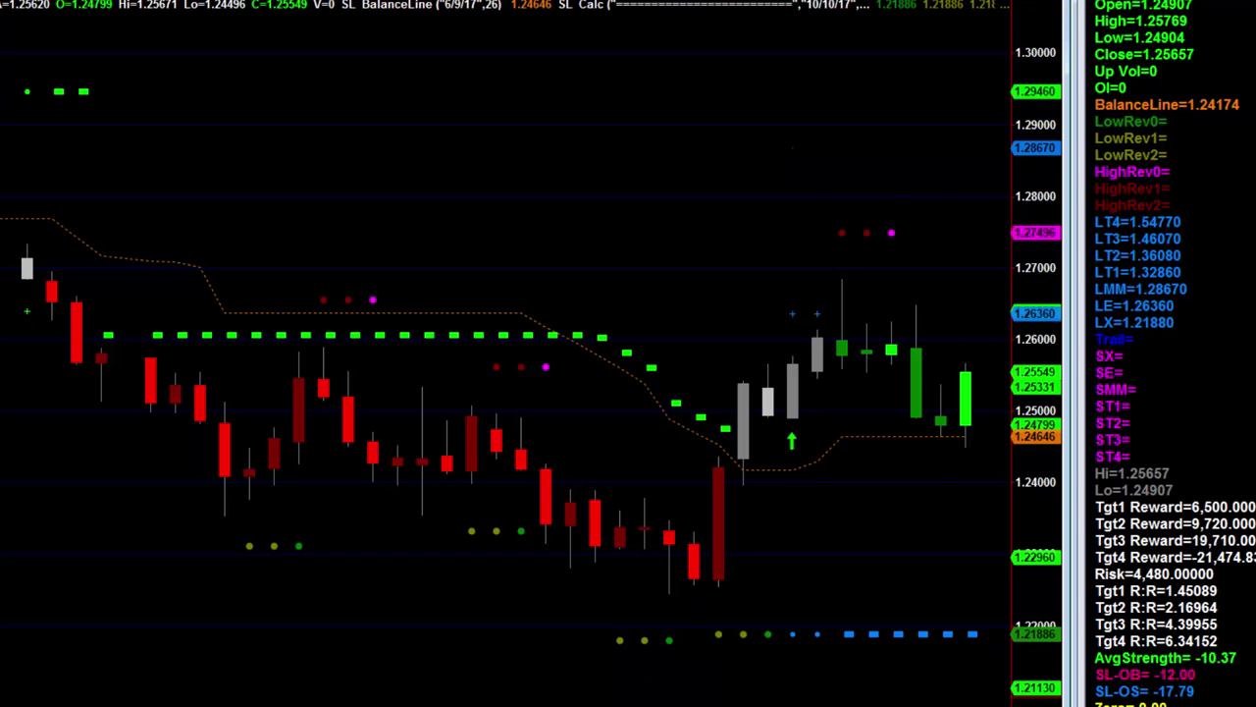
# Compress the price scale to about 1.10–1.40 and switch to crosshair mode
pyautogui.moveTo(1046, 108); pyautogui.dragTo(1046, 319)
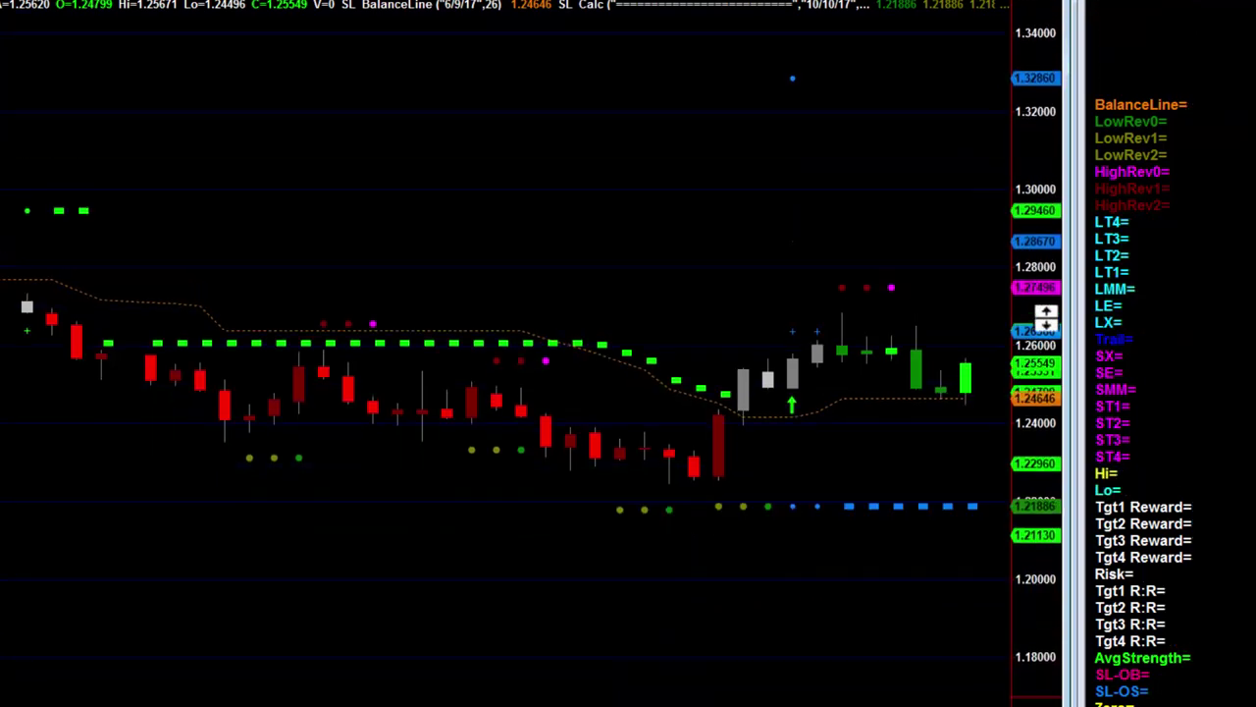
pyautogui.moveTo(1058, 103); pyautogui.dragTo(1052, 385)
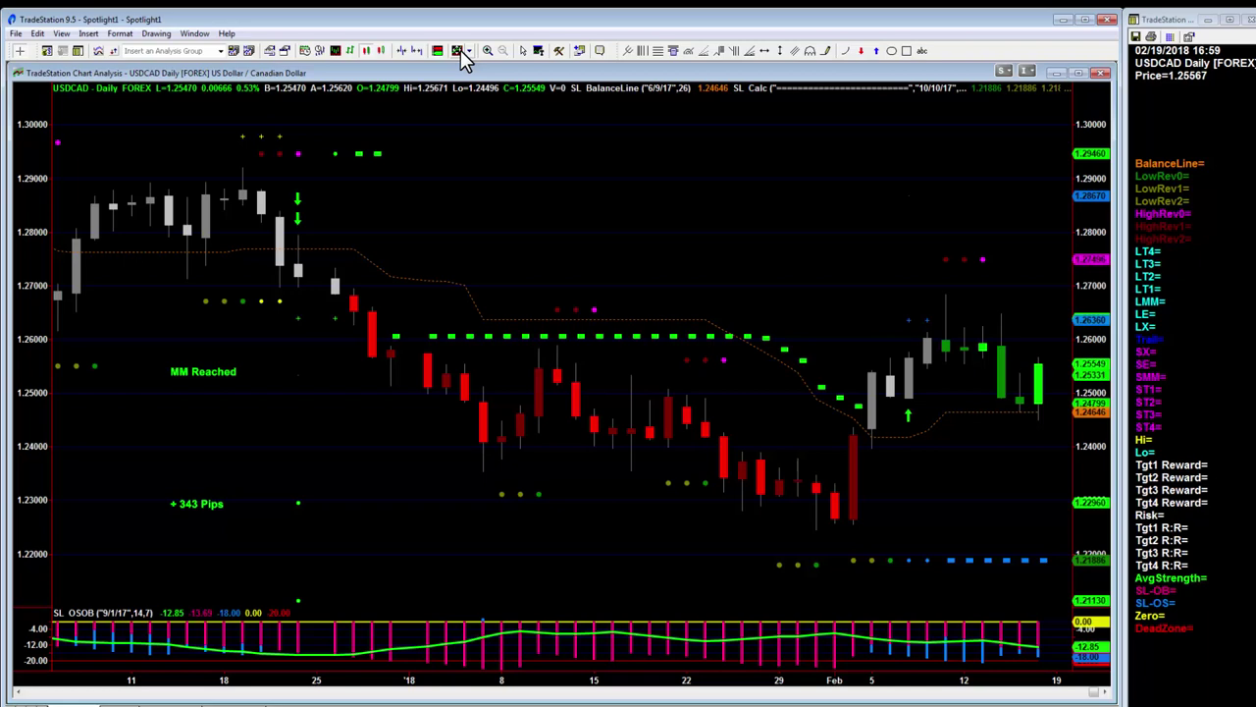
pyautogui.click(460, 50)
# Enable the SL_TA strategy on the chart from the shortcut menu
pyautogui.rightClick(662, 132)
pyautogui.moveTo(734, 241)
pyautogui.click(904, 243)
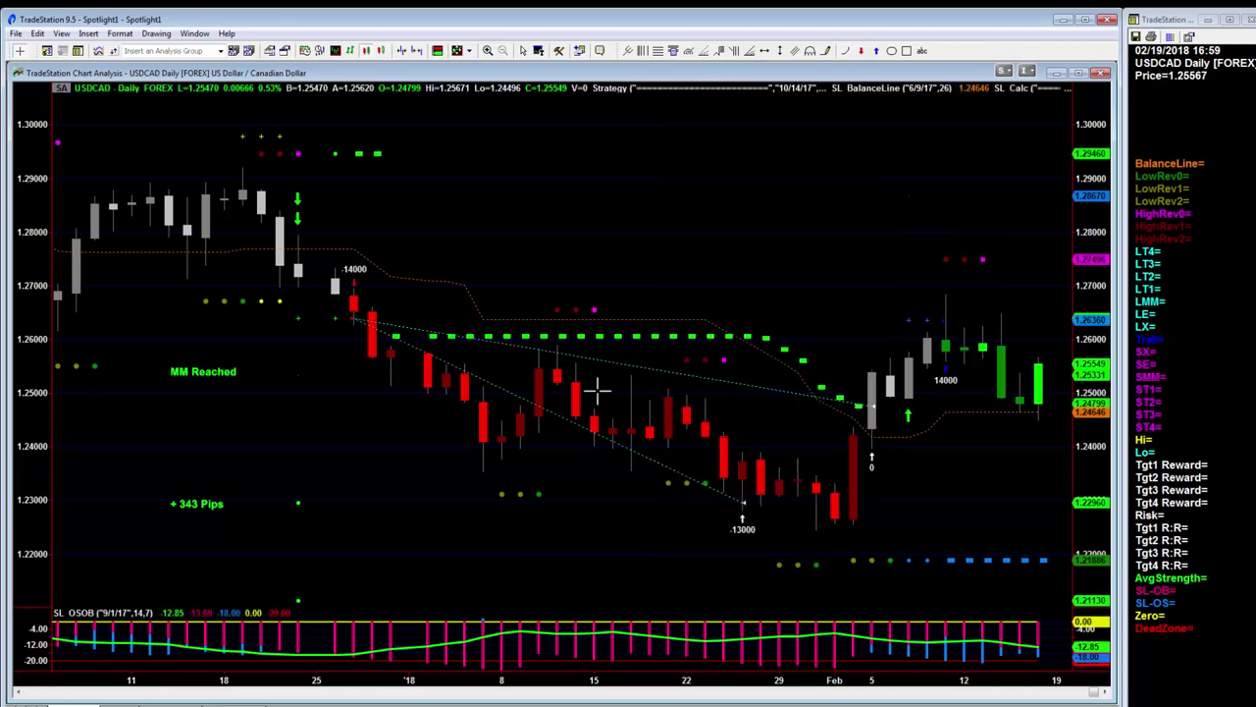
pyautogui.click(61, 33)
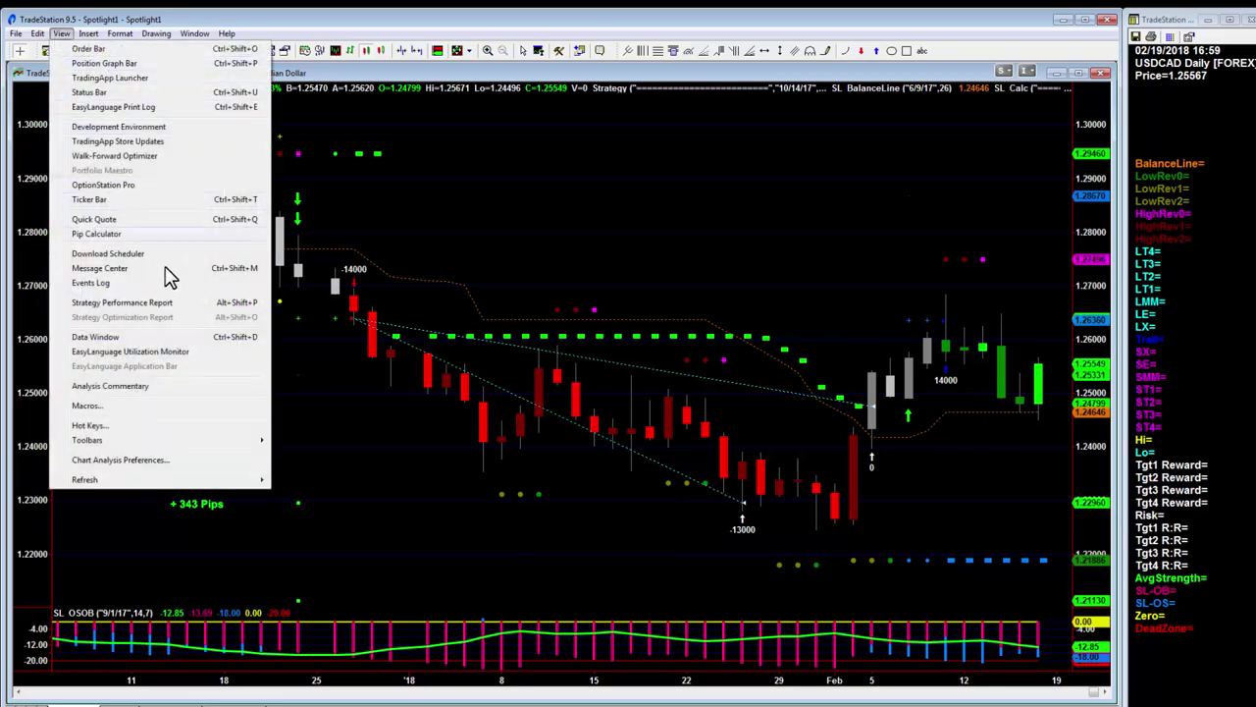
pyautogui.click(167, 303)
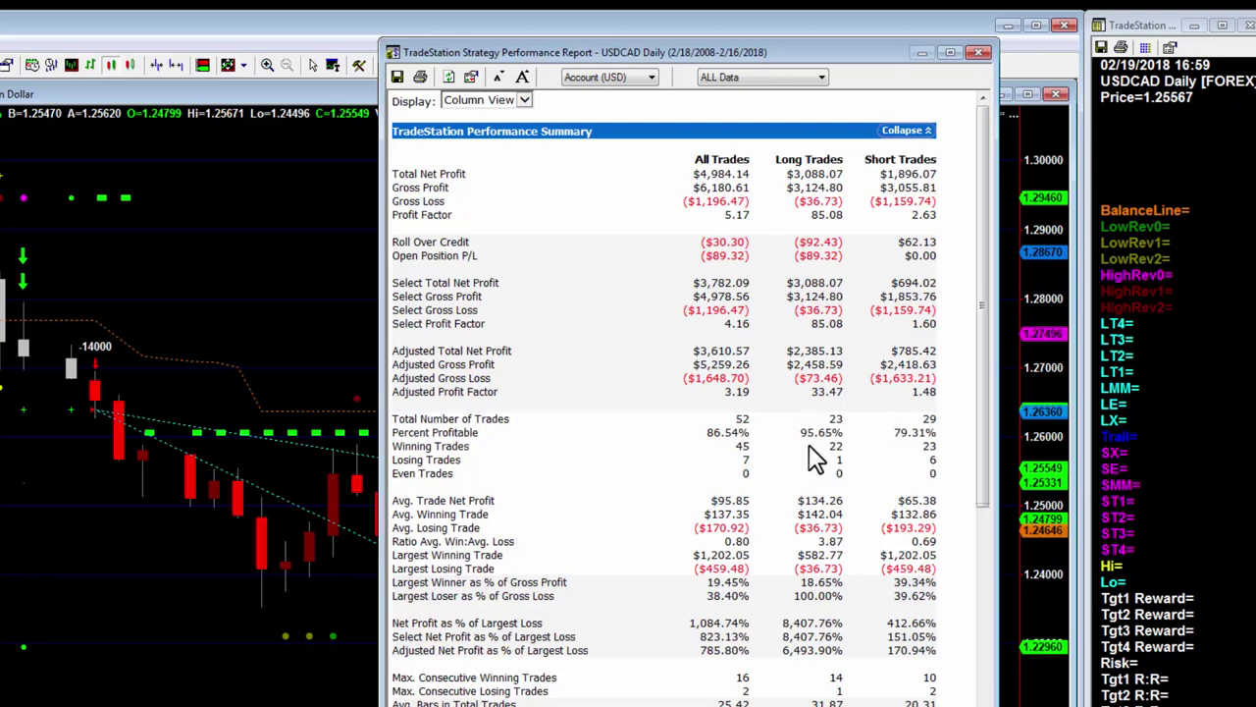
pyautogui.moveTo(638, 51); pyautogui.dragTo(442, 43)
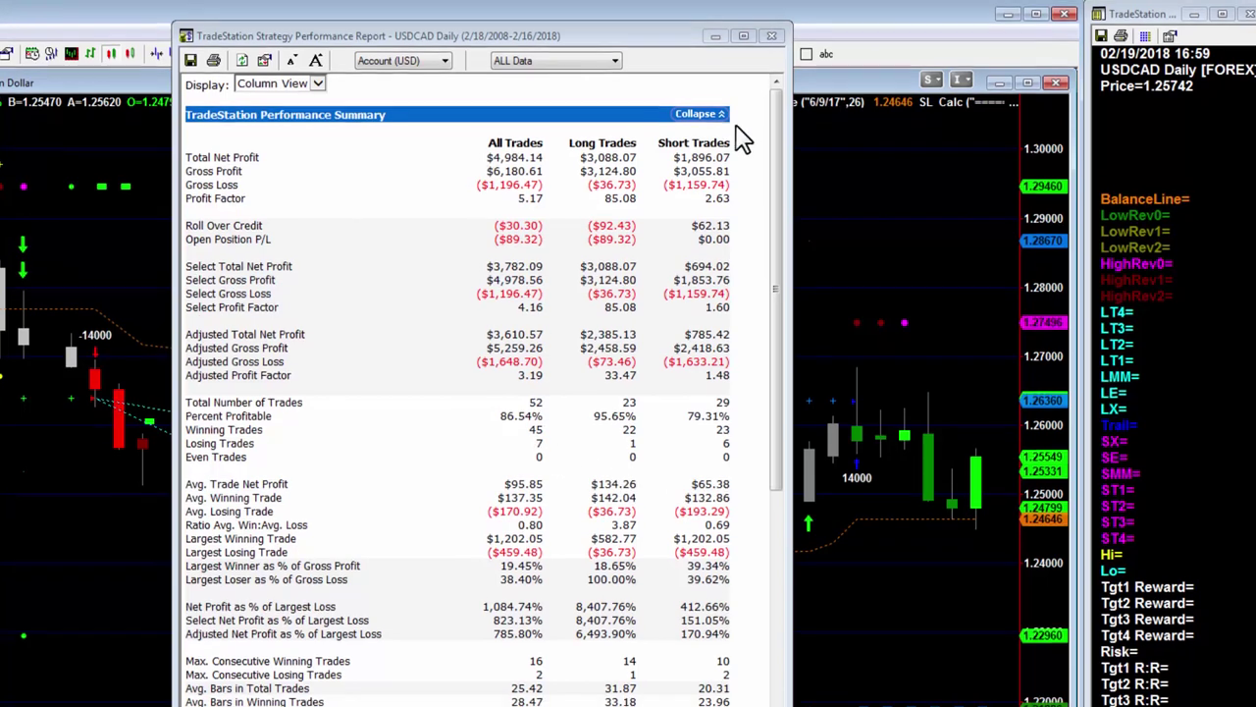
pyautogui.click(772, 46)
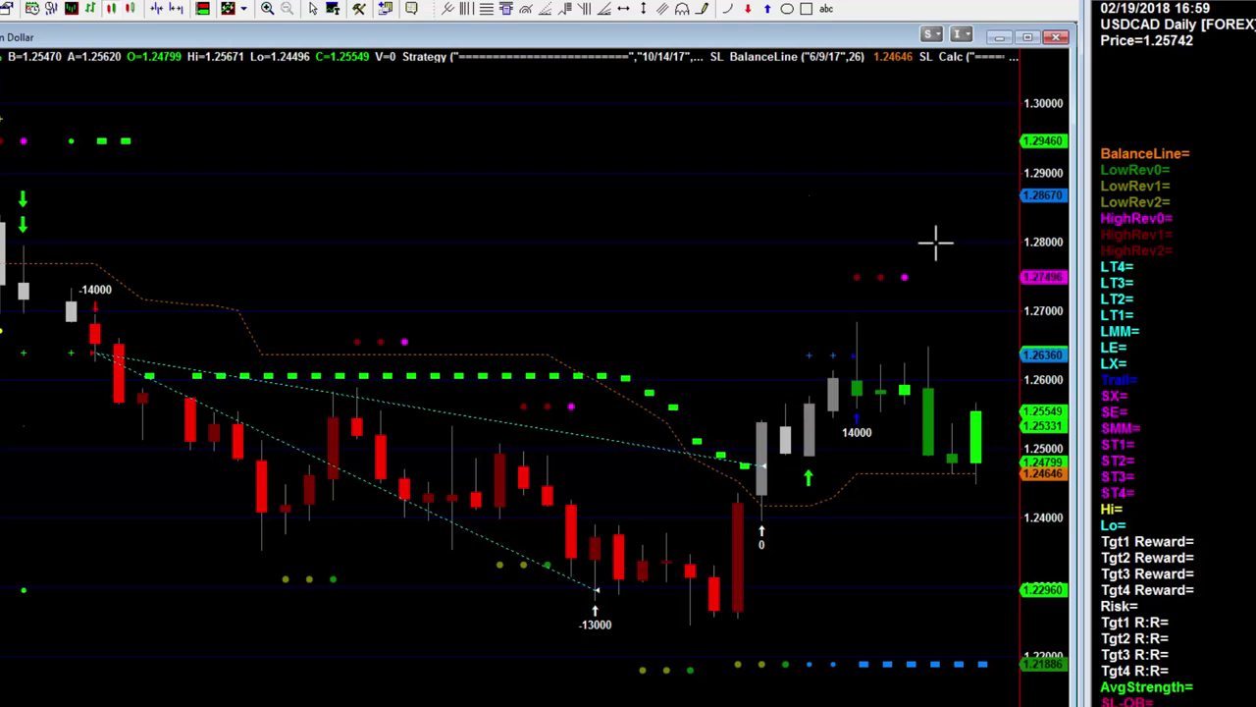
pyautogui.click(155, 9)
# Decrease bar spacing repeatedly so the chart reaches back to April 2016
pyautogui.click(157, 12)
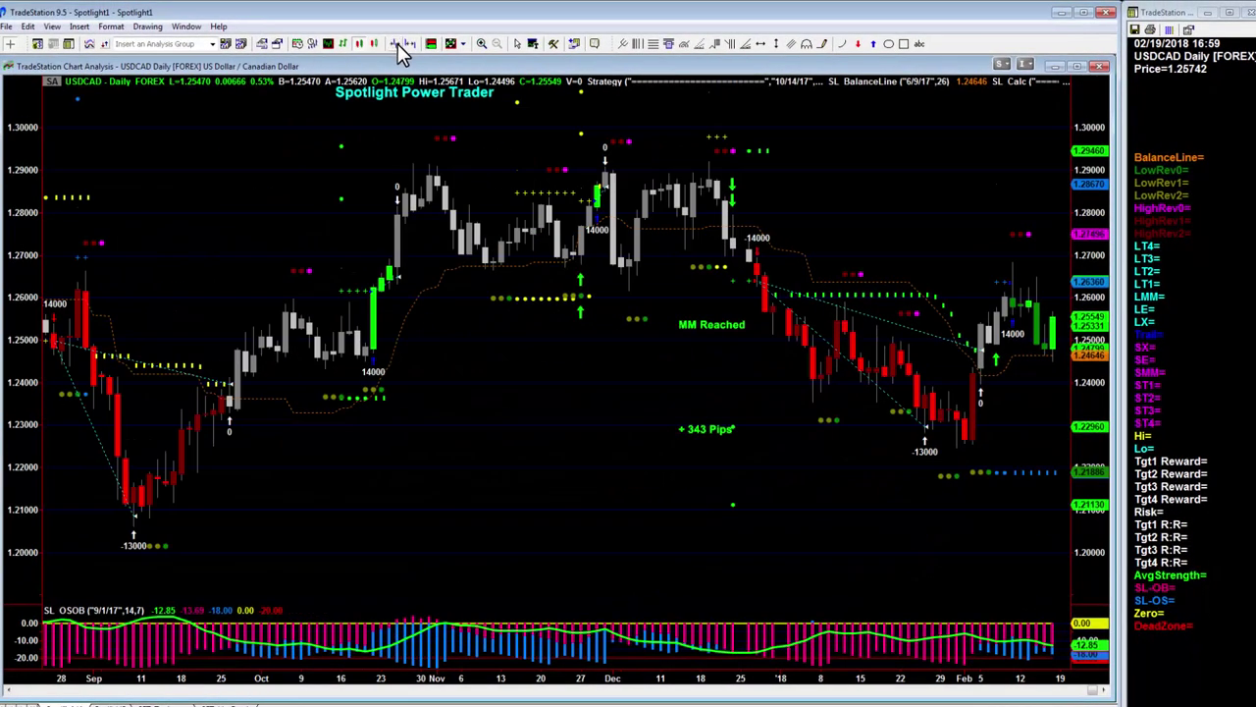
pyautogui.click(401, 45)
pyautogui.click(400, 45)
pyautogui.click(400, 46)
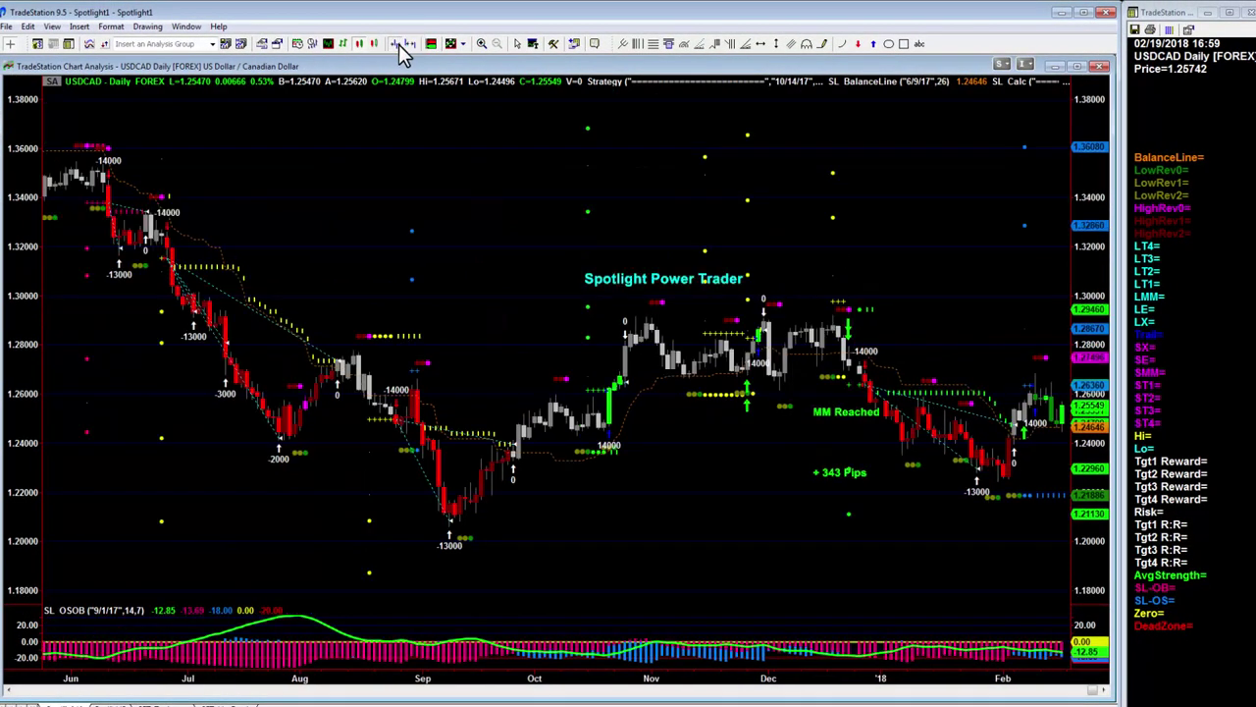
pyautogui.click(400, 45)
pyautogui.click(402, 46)
pyautogui.click(402, 46)
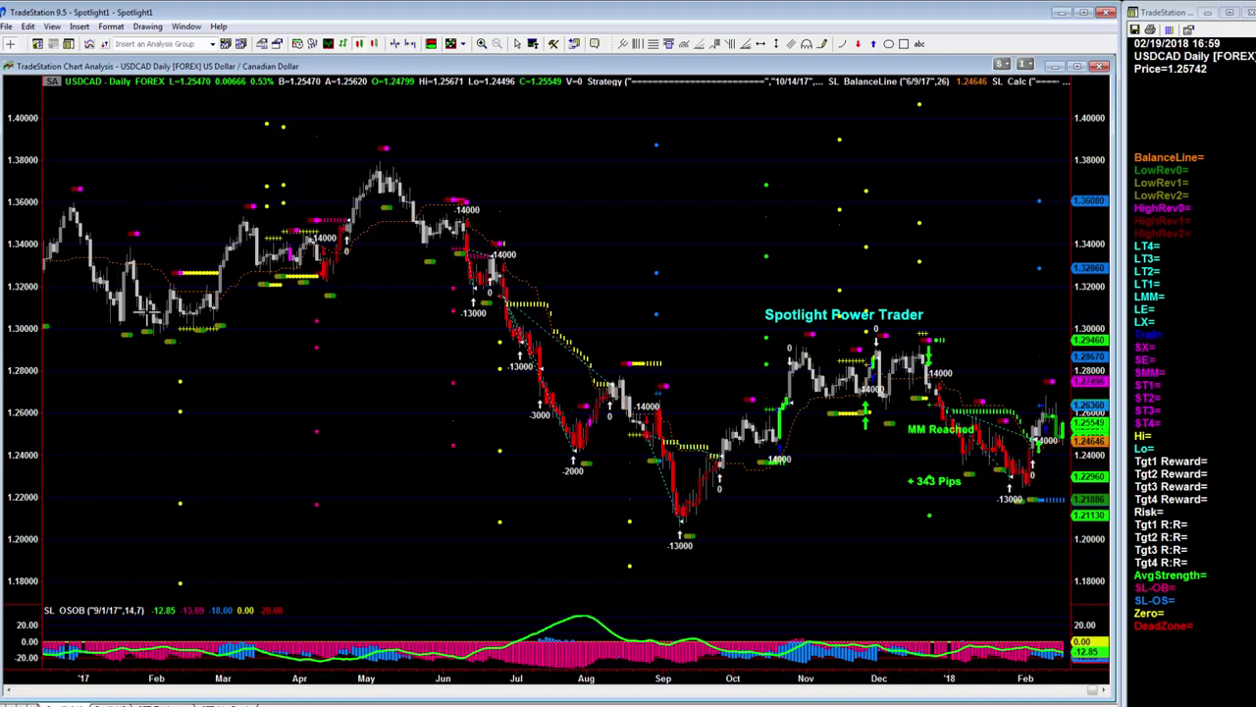
pyautogui.click(395, 44)
pyautogui.click(395, 45)
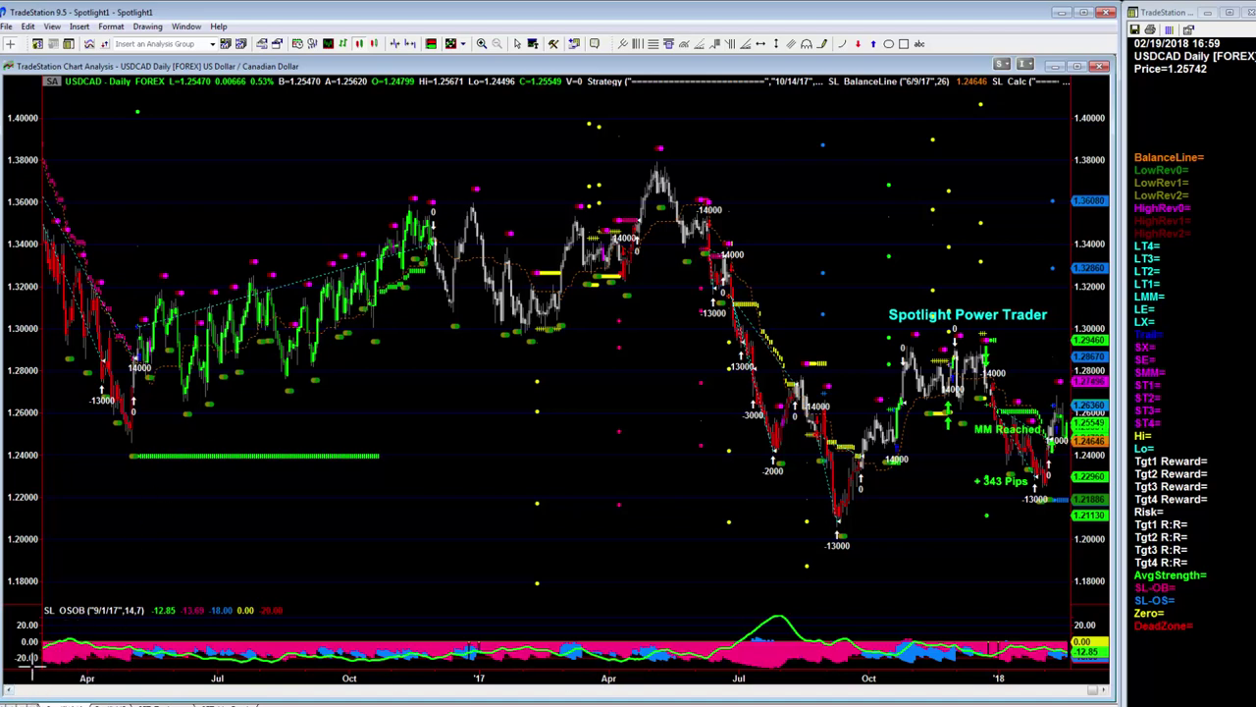
pyautogui.click(8, 691)
# Scroll to late 2015, read the 11/16/2015 and 12/02/2015 bars, then scroll forward
pyautogui.moveTo(8, 691); pyautogui.dragTo(7, 691)
pyautogui.click(8, 691)
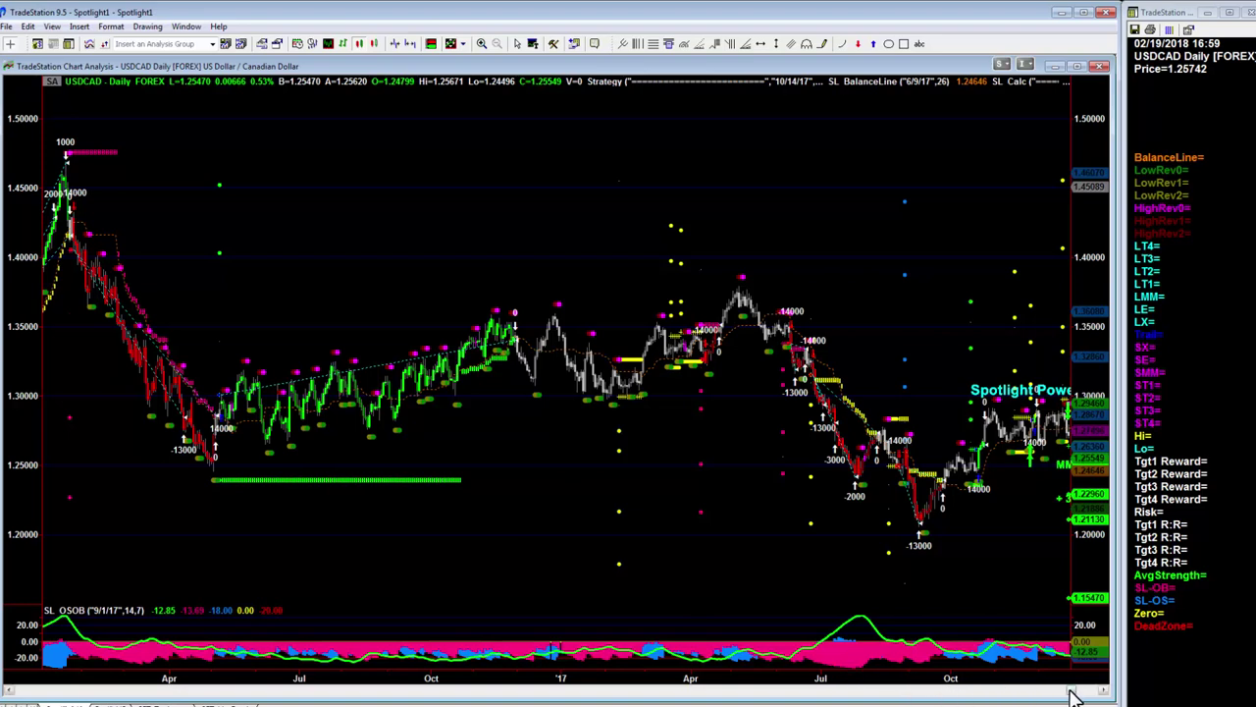
pyautogui.moveTo(1073, 695); pyautogui.dragTo(1041, 694)
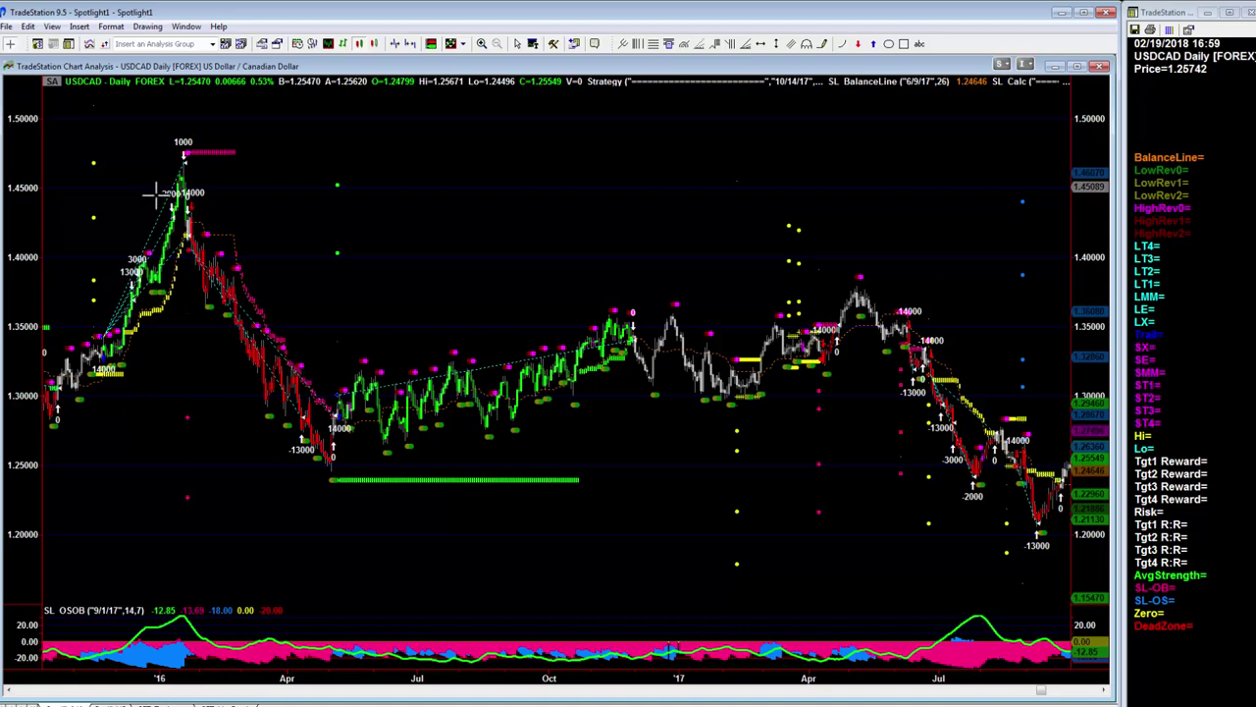
pyautogui.click(94, 149)
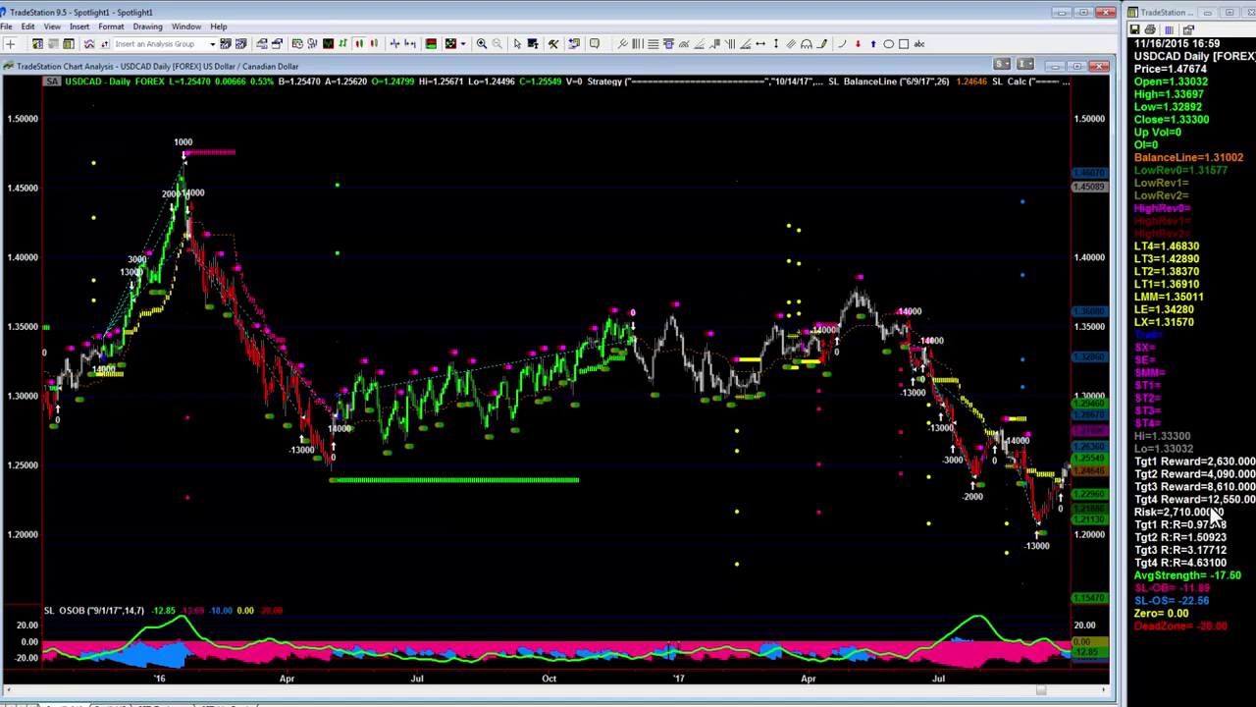
pyautogui.click(114, 163)
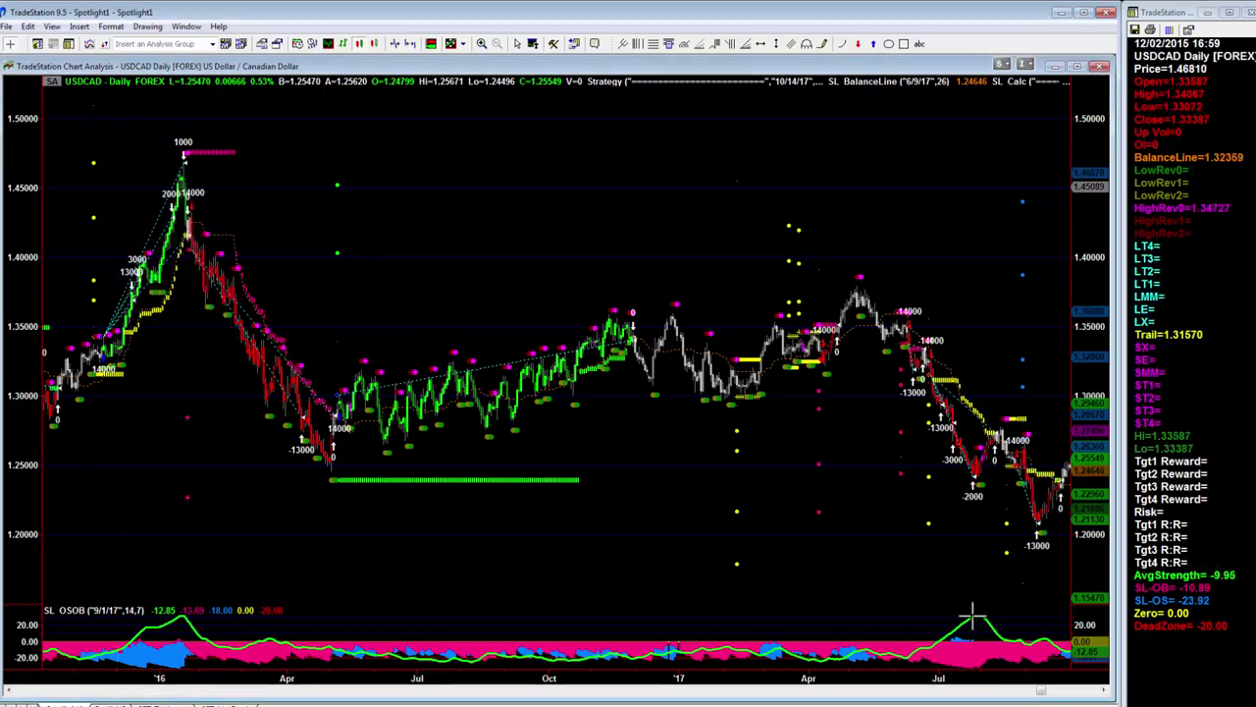
pyautogui.moveTo(1048, 695); pyautogui.dragTo(1119, 695)
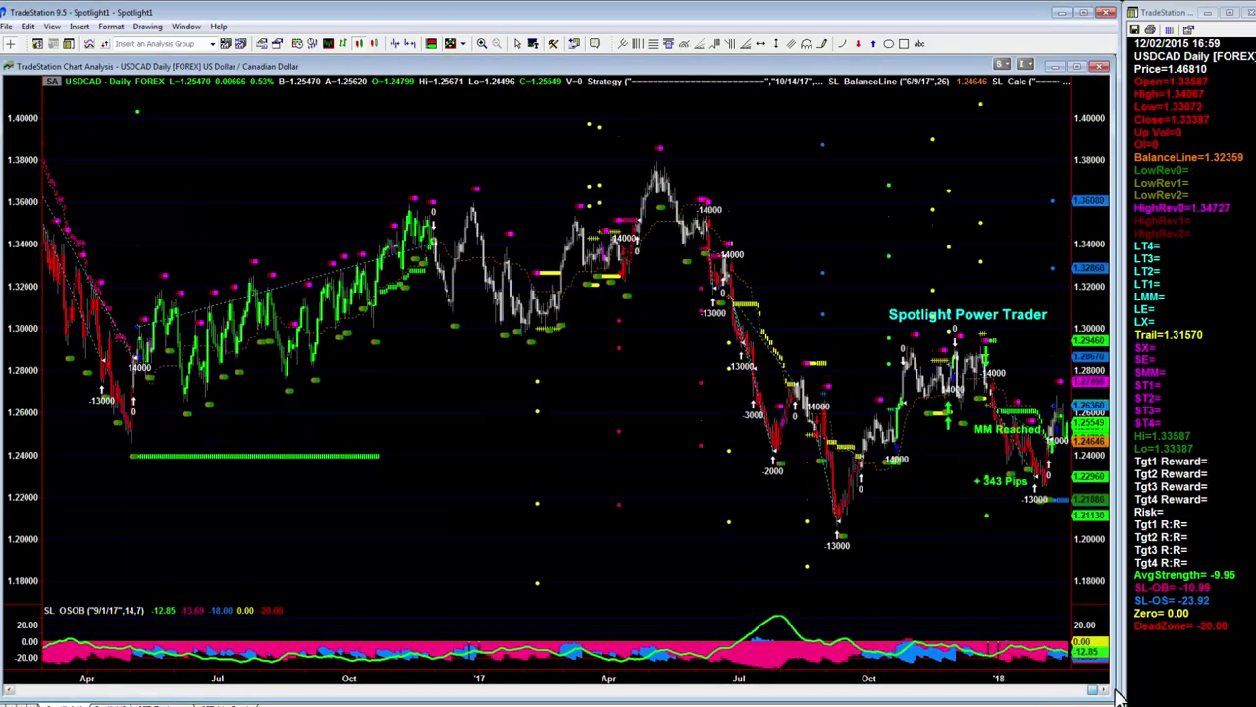
# Increase bar spacing five times so the chart covers July 2017 to February 2018
pyautogui.click(411, 45)
pyautogui.click(411, 45)
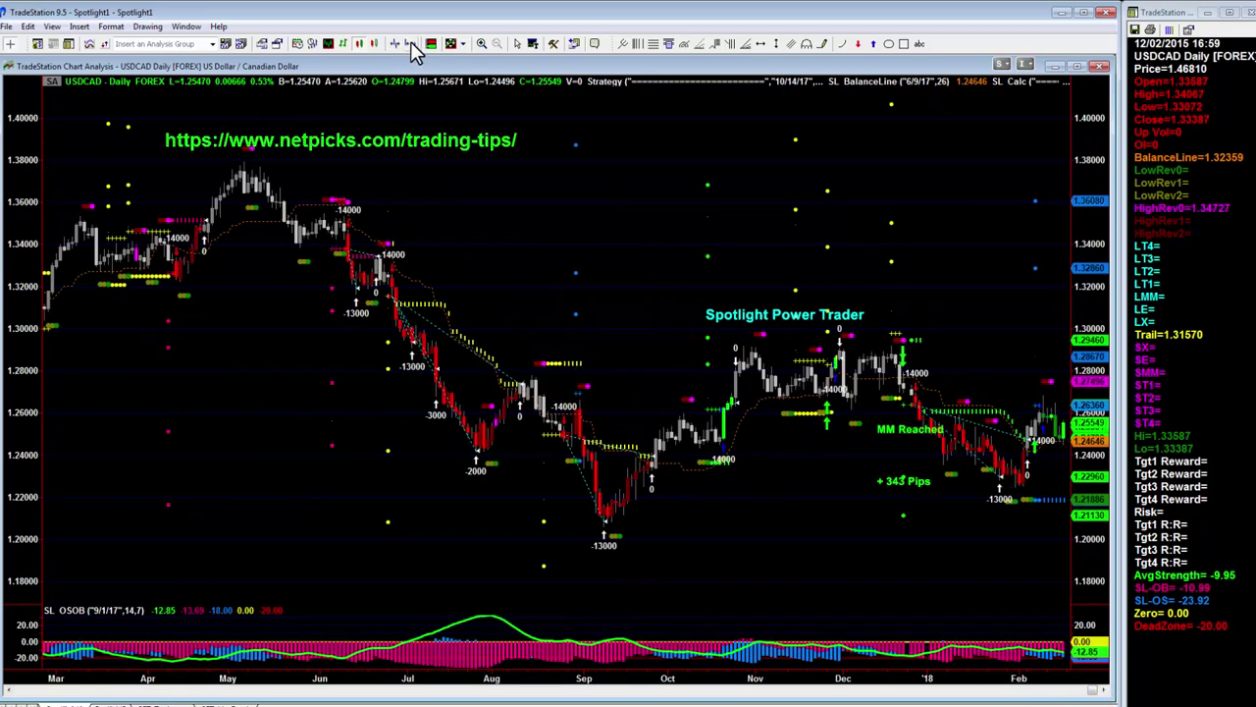
pyautogui.click(411, 45)
pyautogui.click(411, 45)
pyautogui.click(411, 45)
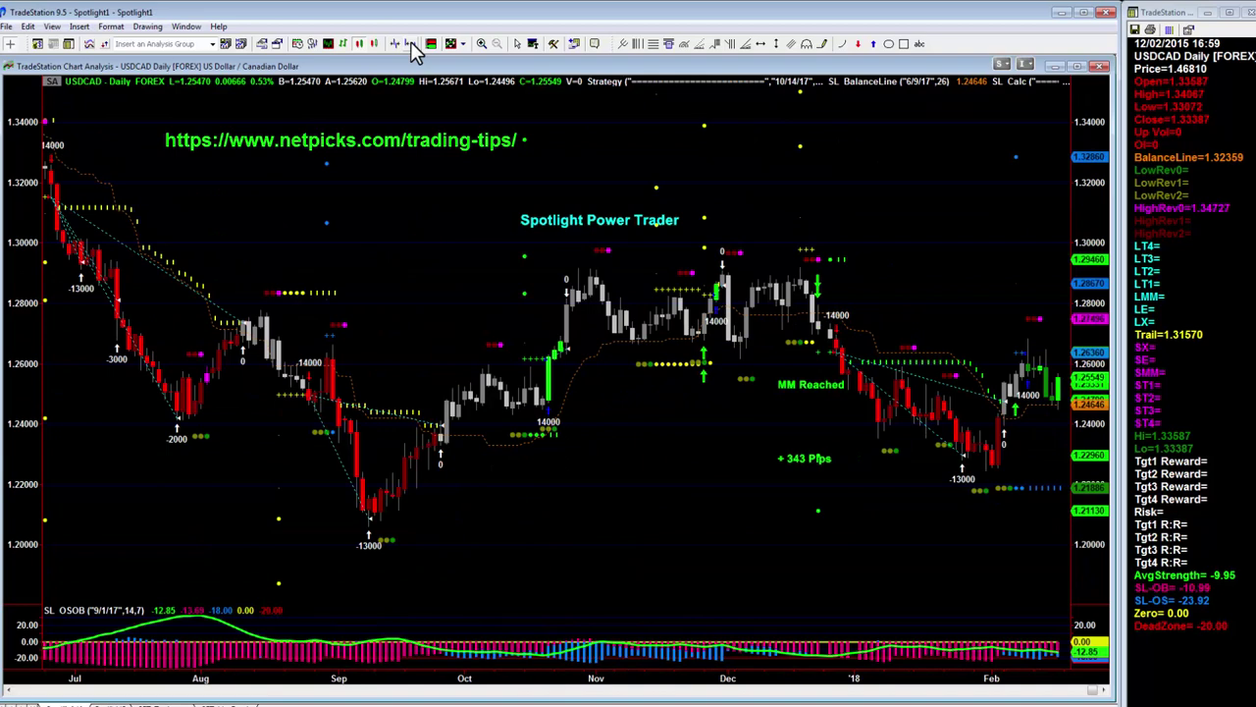